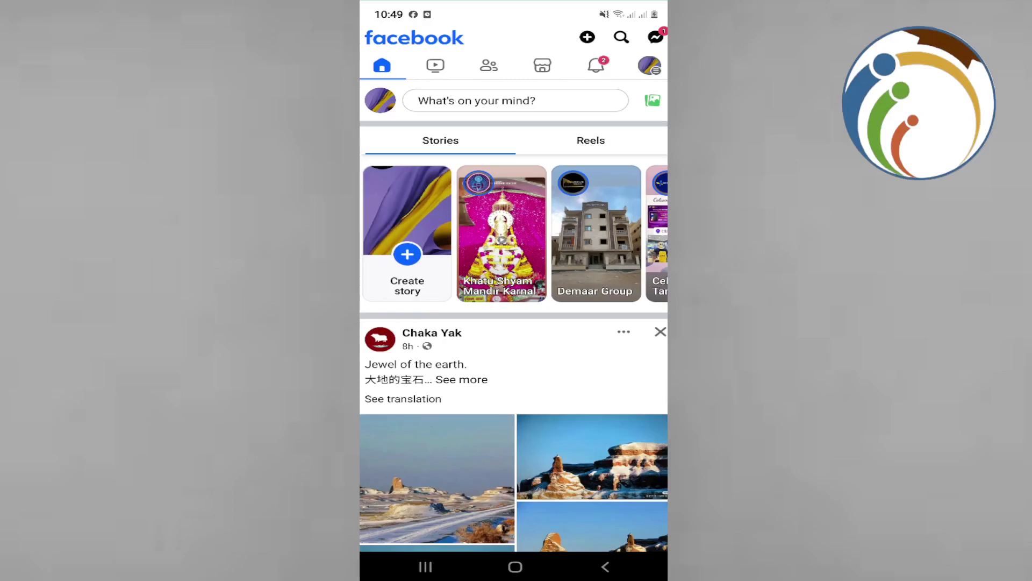
Step: Switch the shelf to reels, start a new reel, and browse Templates and Drafts
left_click(591, 141)
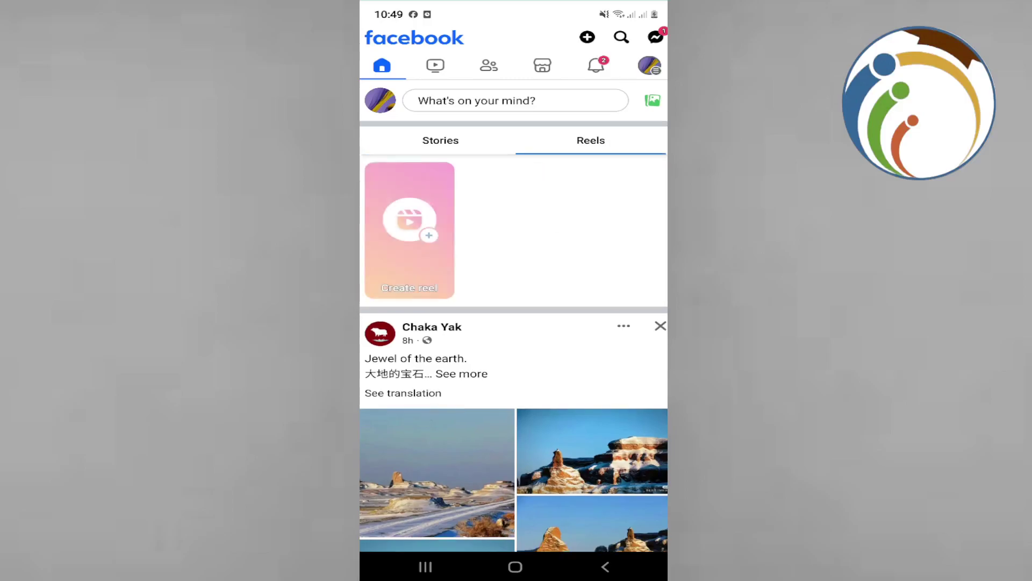
left_click(409, 231)
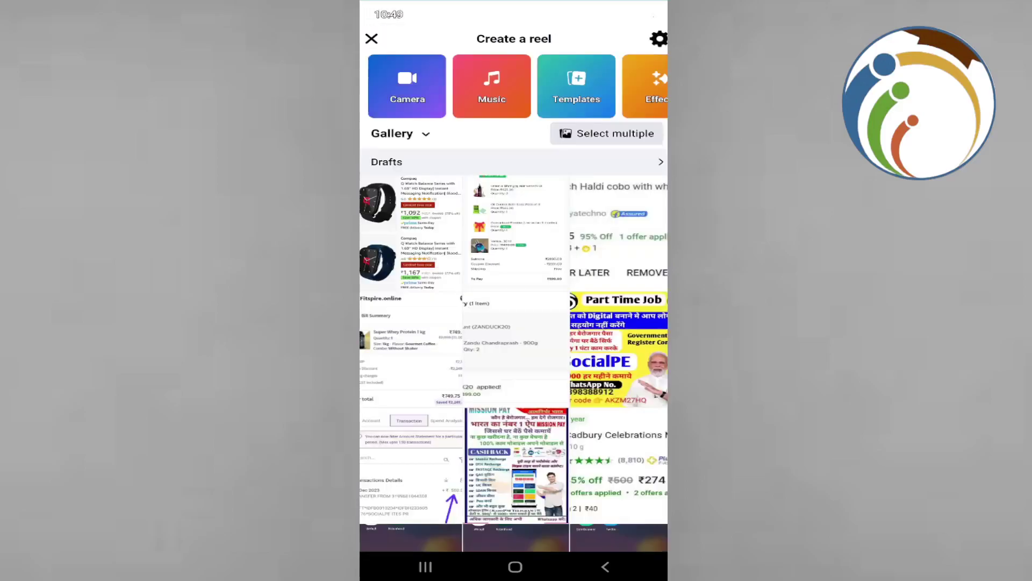
left_click_drag(565, 85, 461, 85)
left_click(473, 85)
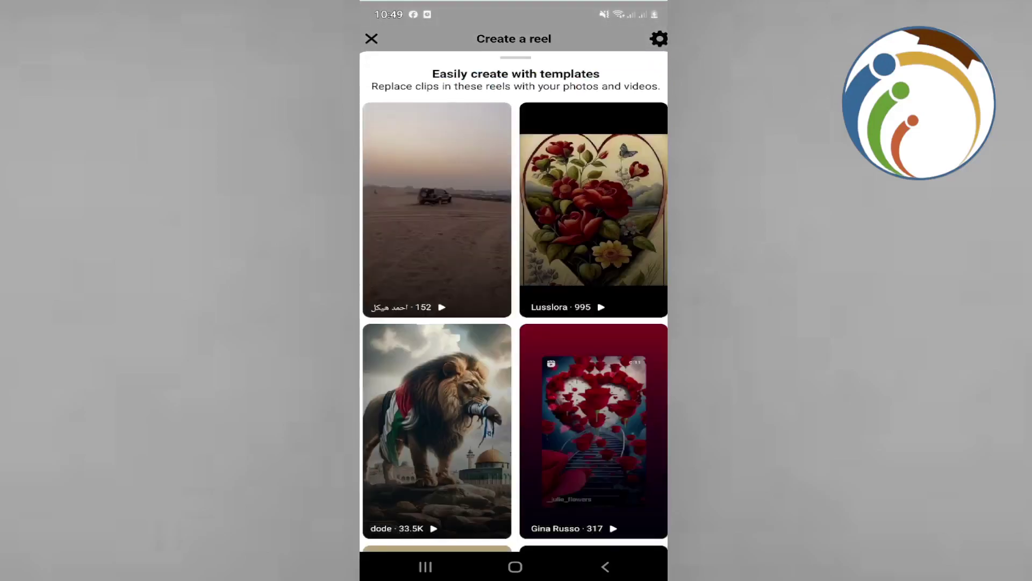
left_click_drag(514, 202, 515, 485)
left_click(387, 161)
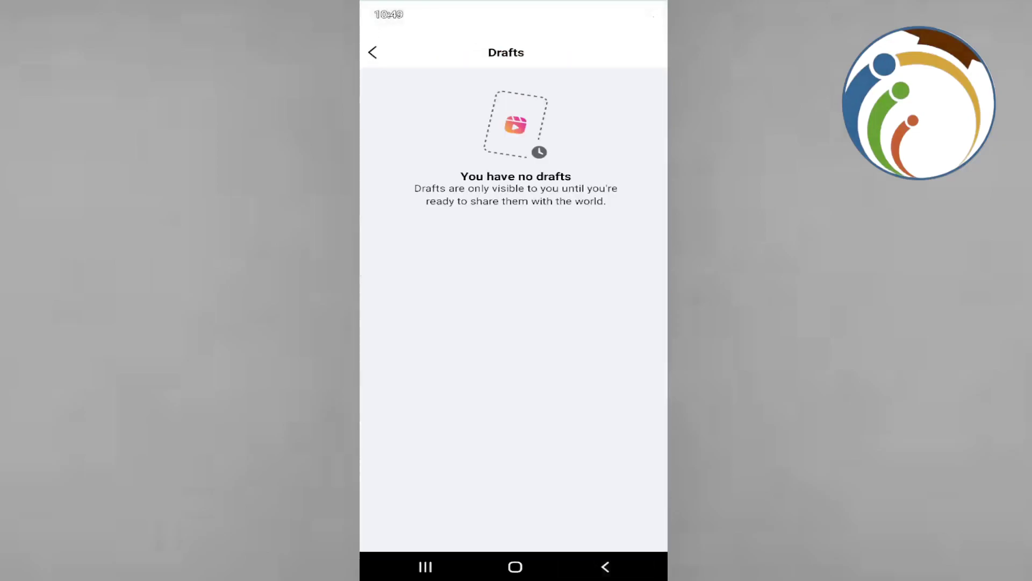
left_click(372, 52)
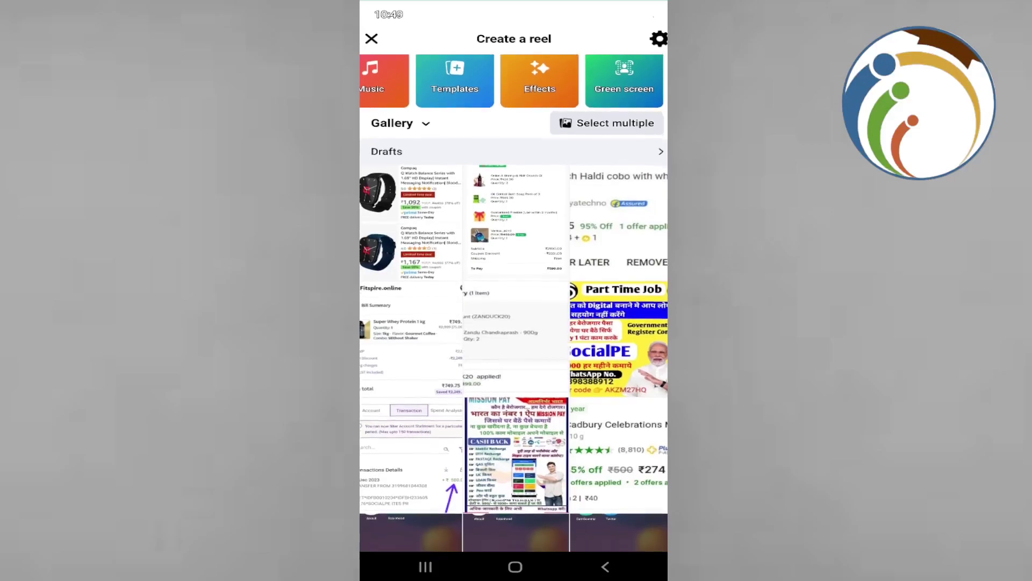
Step: Load the gallery clip with CamScanner and Twitter icons into the reel editor
left_click(618, 532)
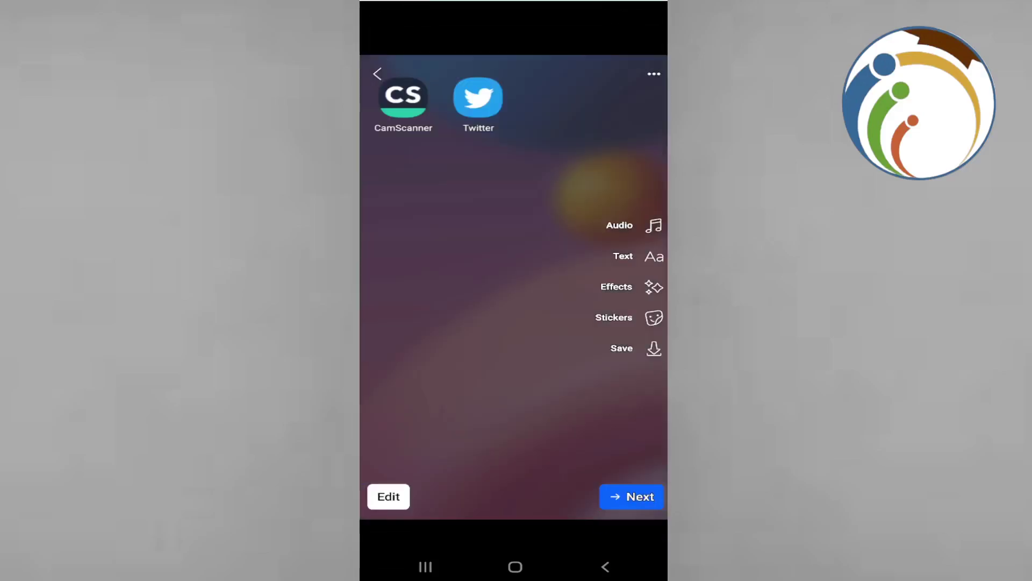
left_click(605, 566)
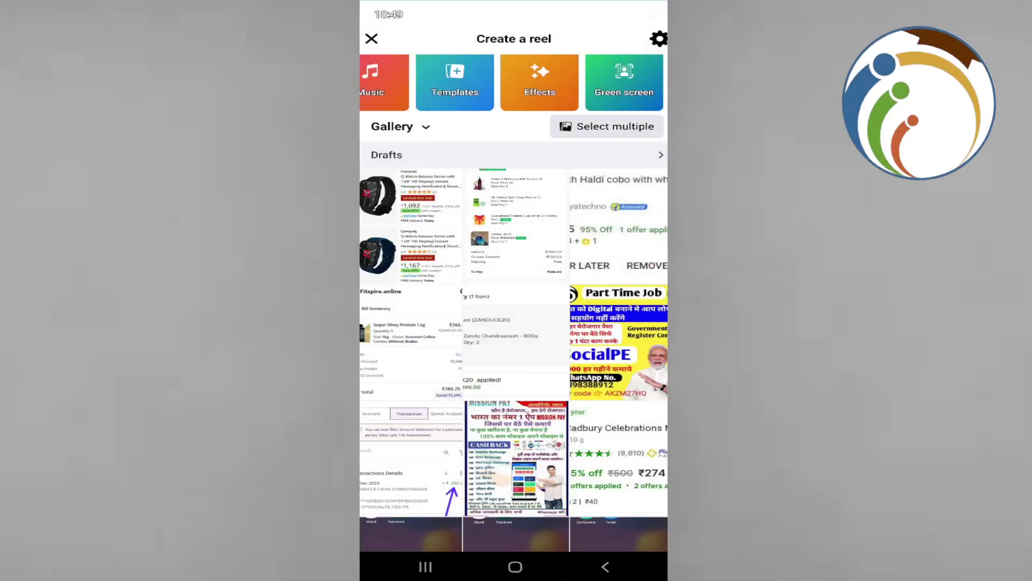
scroll(514, 322, "down", 1)
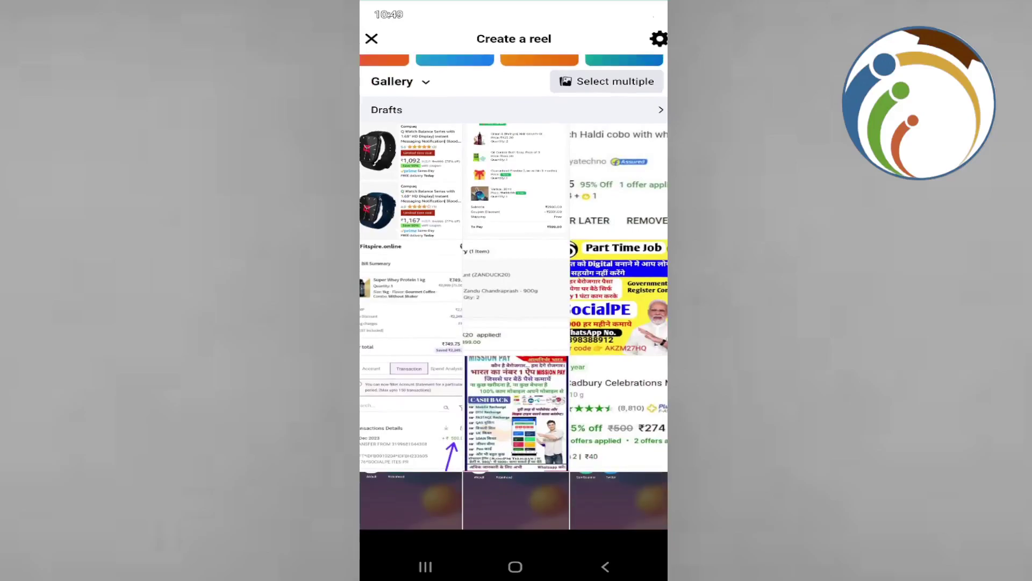
left_click(618, 493)
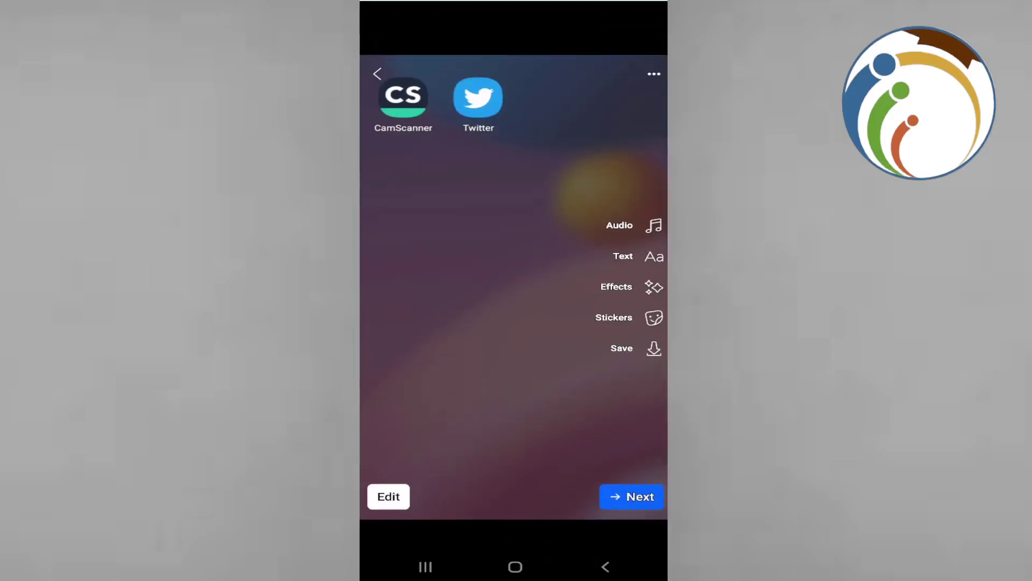
Step: Add a 'Hello Everyone' text caption across the clip, correcting the misspelling
left_click(653, 256)
left_click(640, 76)
left_click(655, 256)
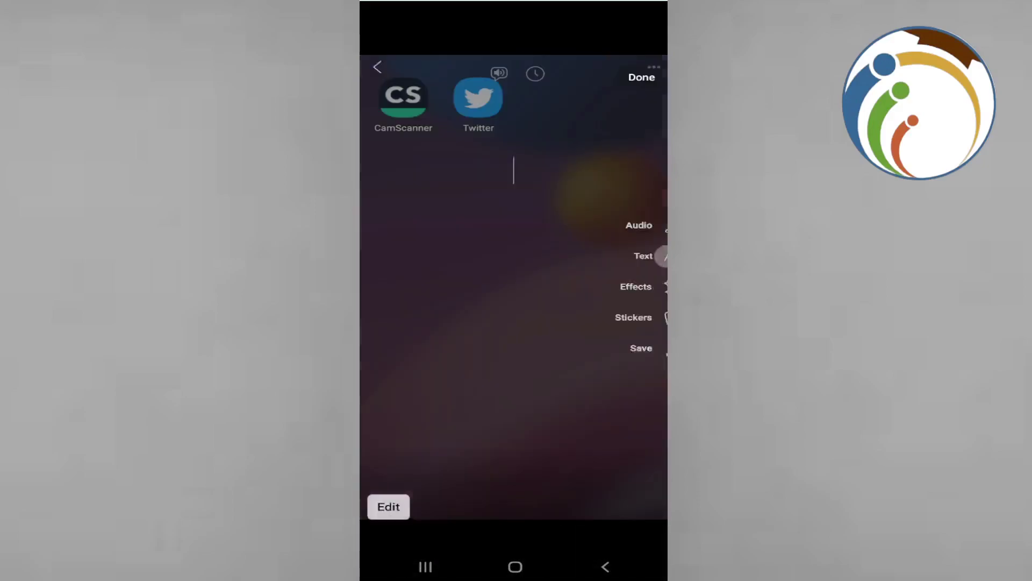
left_click(450, 174)
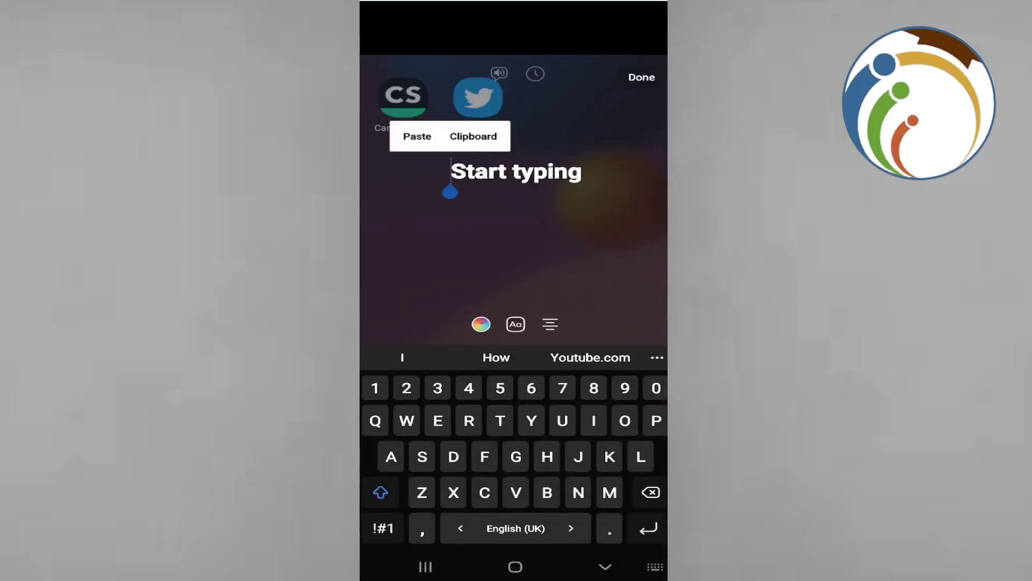
type("Hlo")
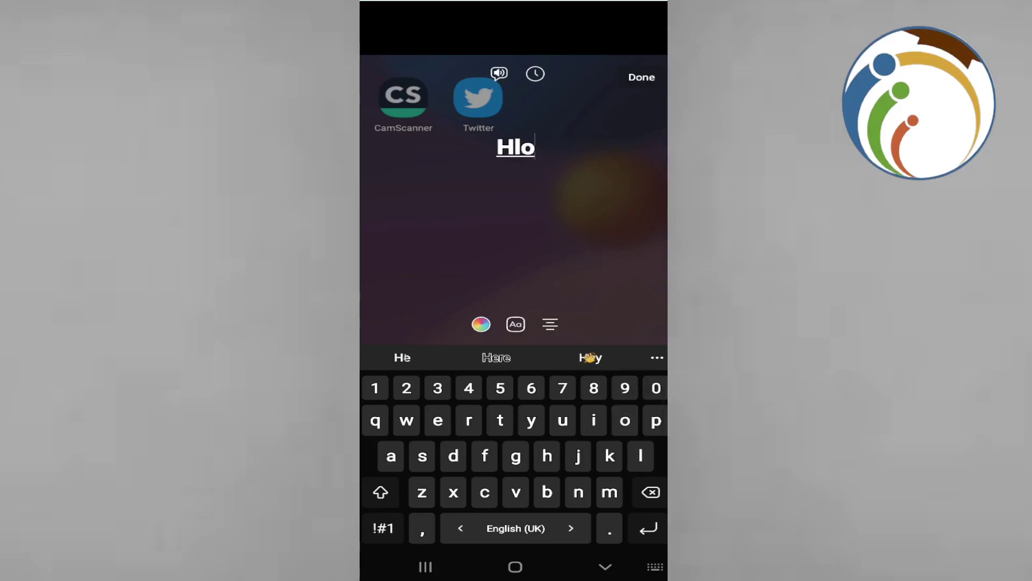
key("BackSpace")
key("BackSpace")
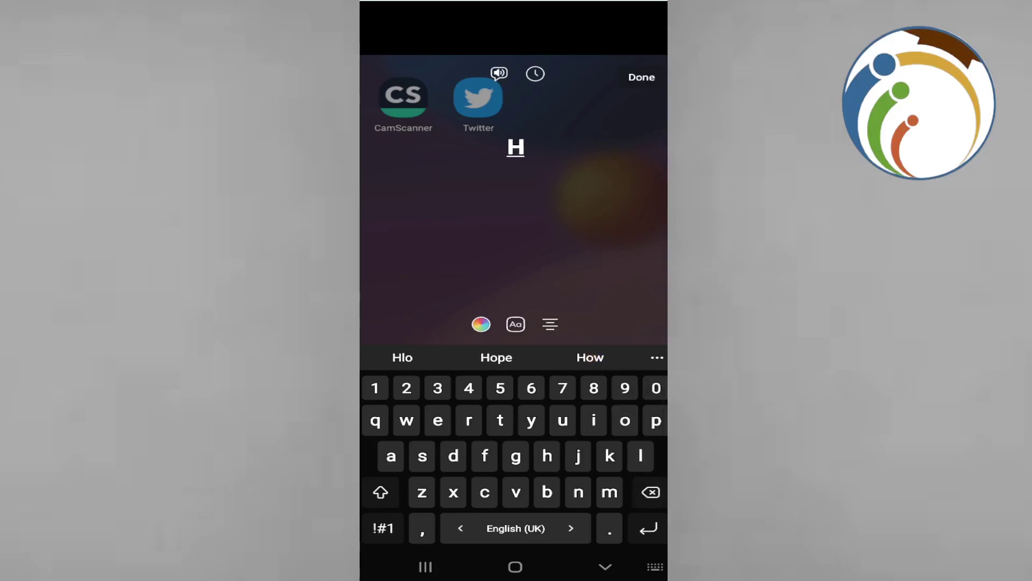
type("ello E")
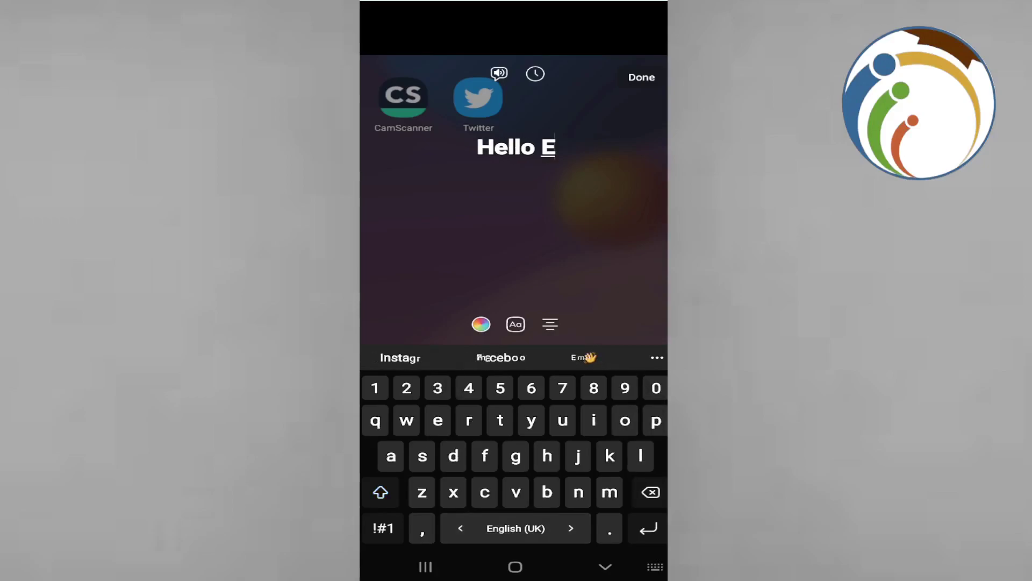
type("very")
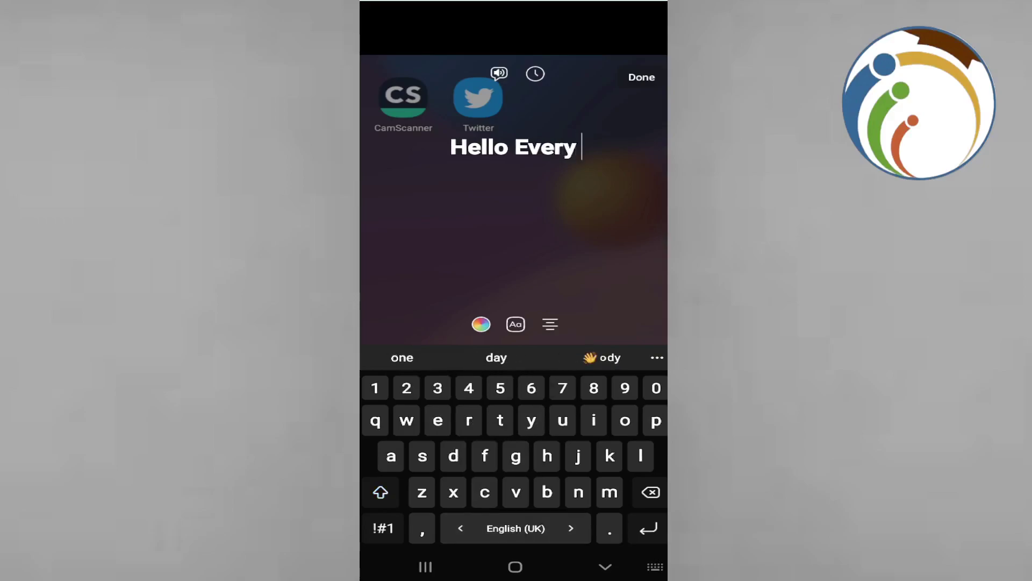
type("one")
left_click(642, 77)
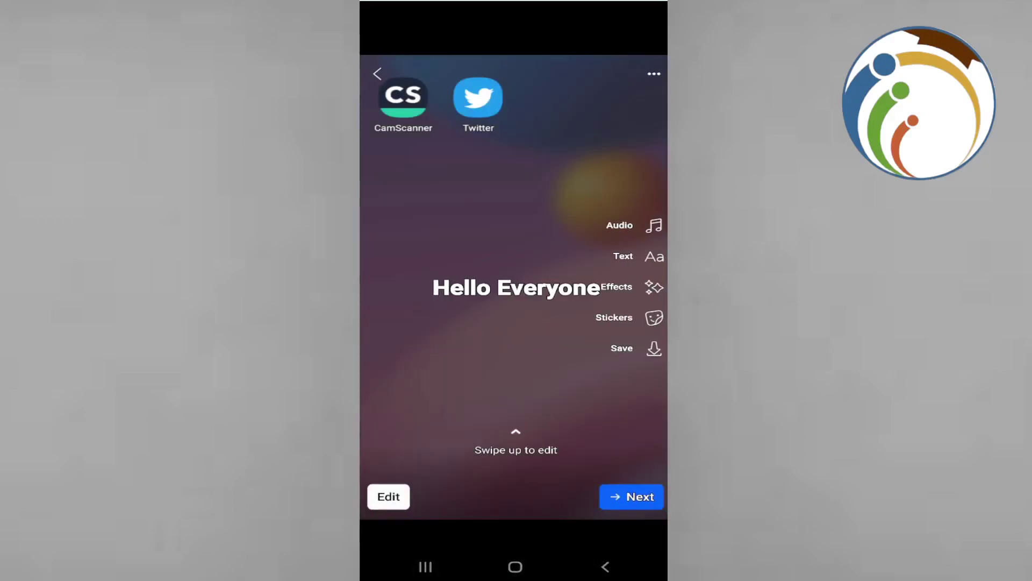
Step: Share the captioned Hello Everyone reel from the New reel screen
left_click(632, 496)
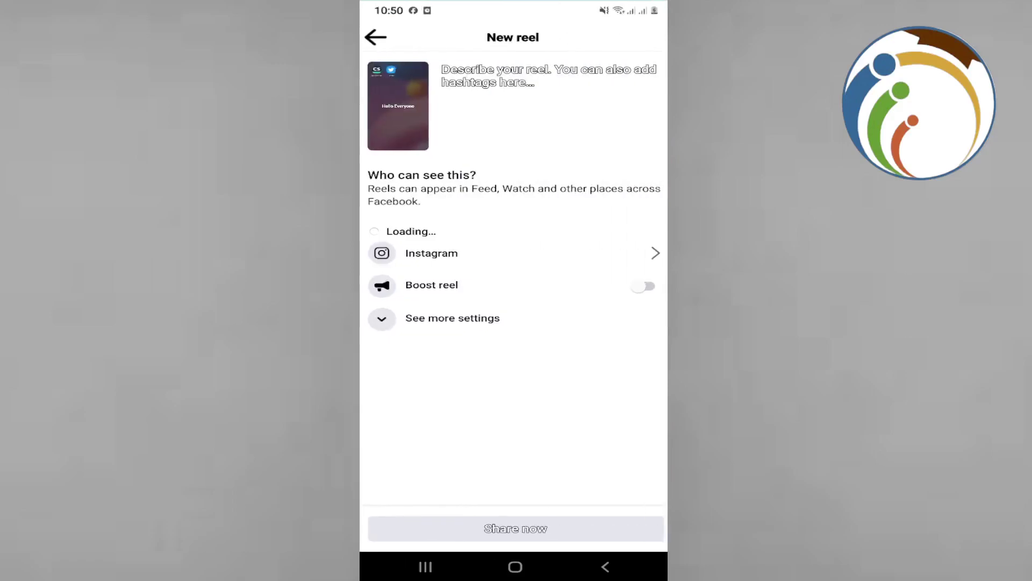
left_click(515, 528)
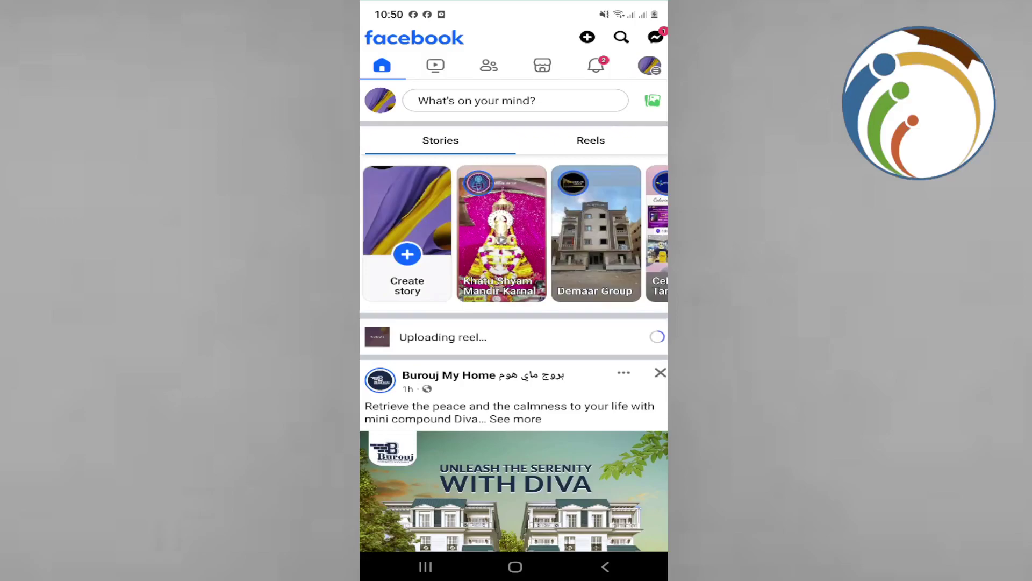
Step: Open your profile, view the profile picture, and check Profile Settings before returning
left_click(649, 65)
left_click(443, 98)
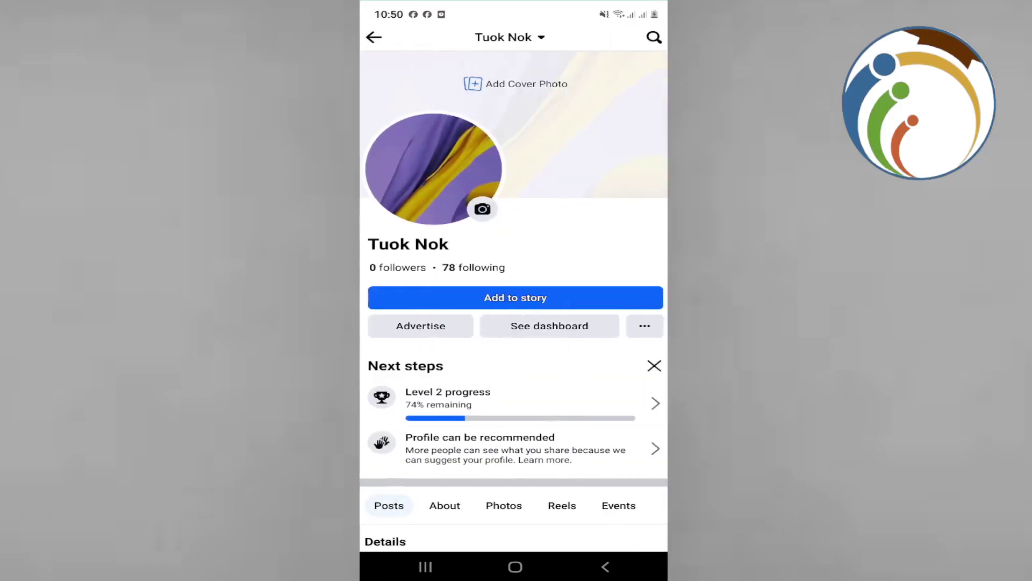
scroll(514, 301, "down", 10)
scroll(514, 302, "up", 3)
scroll(514, 302, "up", 4)
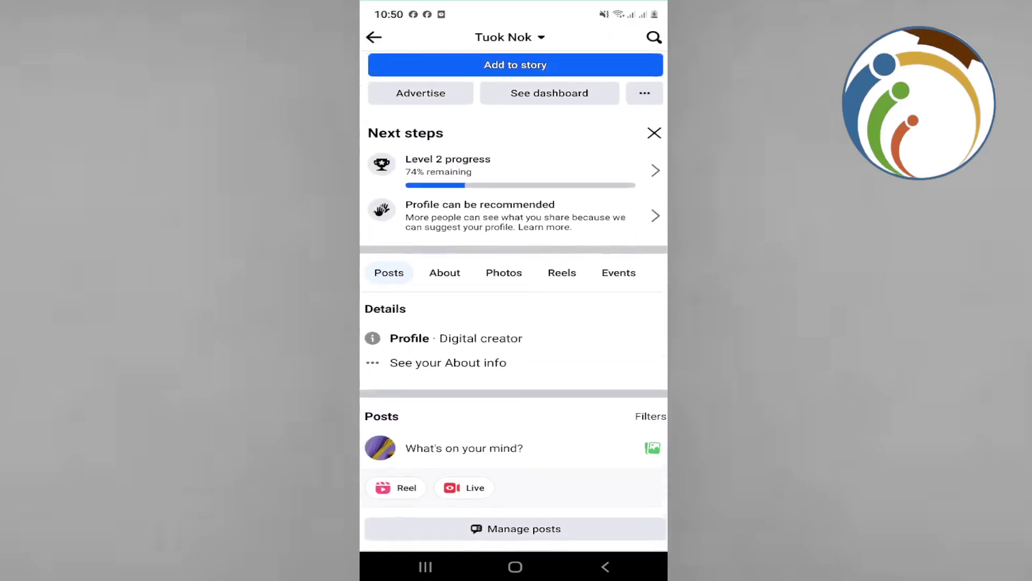
scroll(514, 302, "up", 4)
scroll(515, 301, "down", 3)
scroll(514, 302, "up", 3)
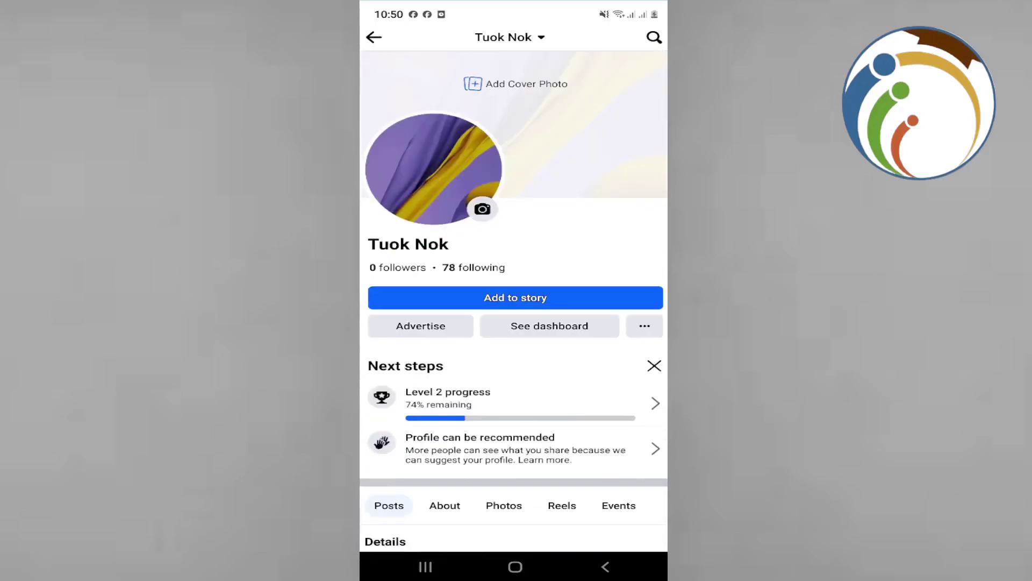
left_click(434, 169)
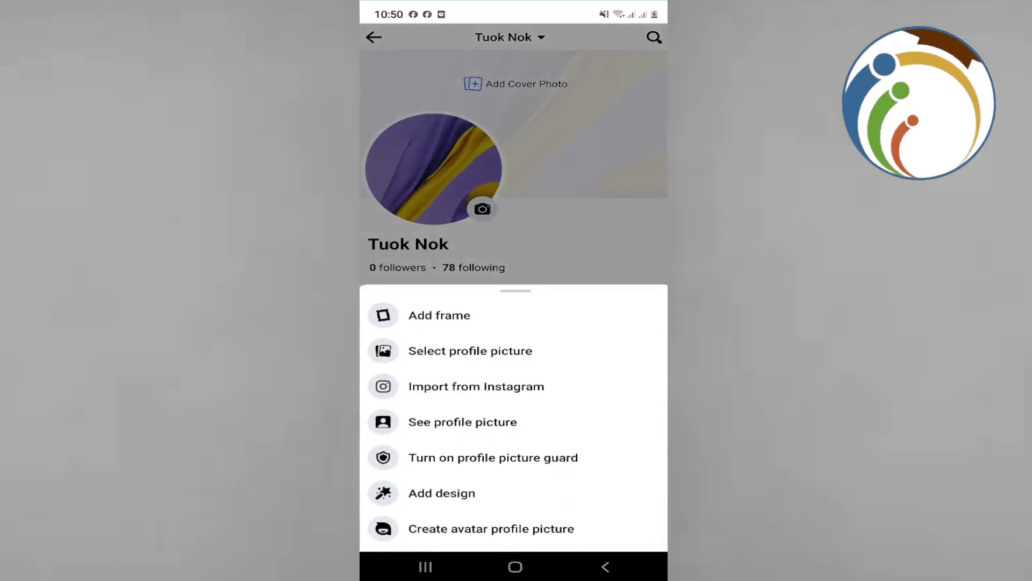
left_click(462, 421)
left_click(605, 566)
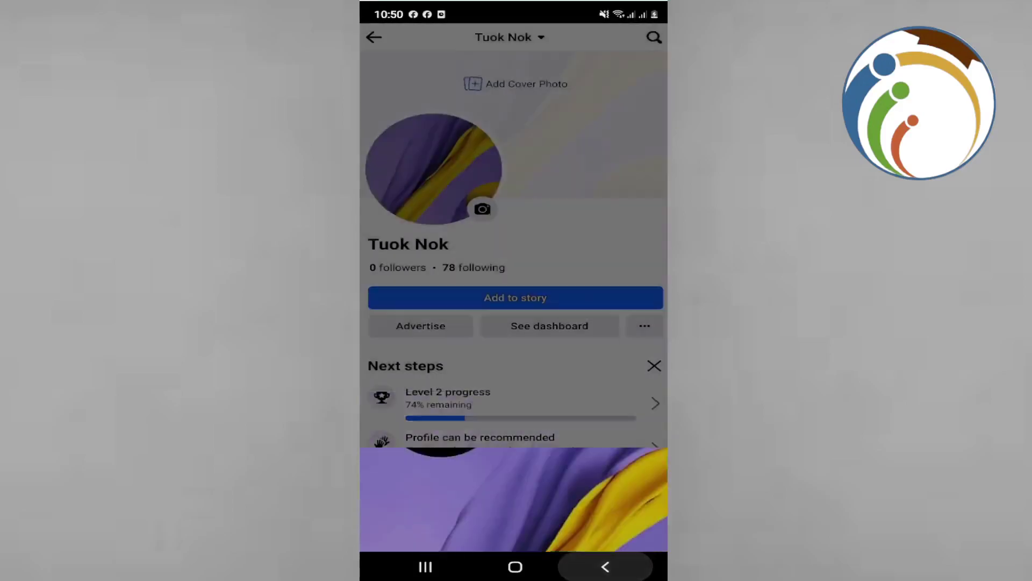
left_click(644, 326)
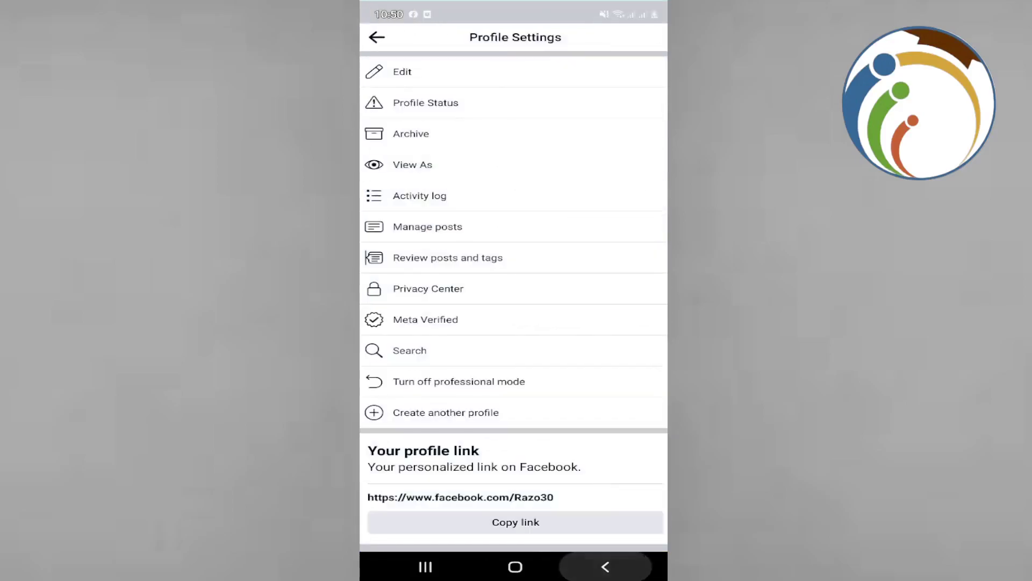
left_click(605, 566)
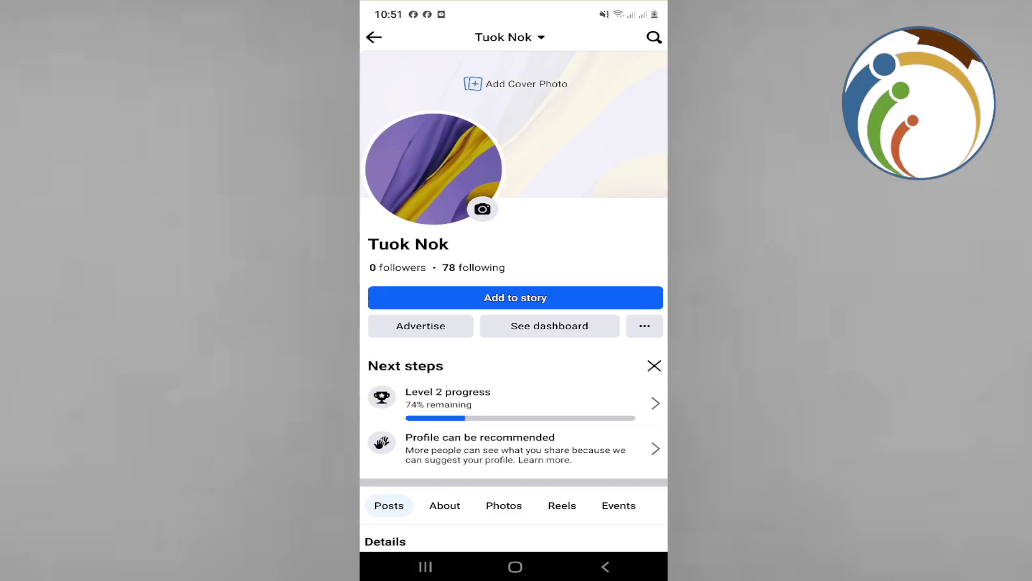
Step: Return to the home feed, switch to Reels, and open the posted reel's options
left_click(374, 37)
left_click(382, 65)
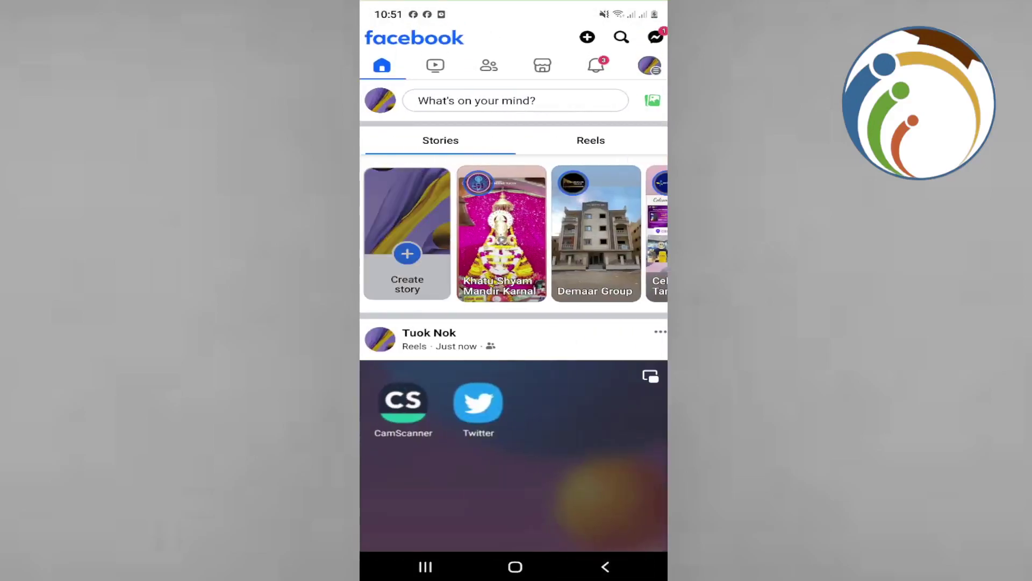
left_click(590, 140)
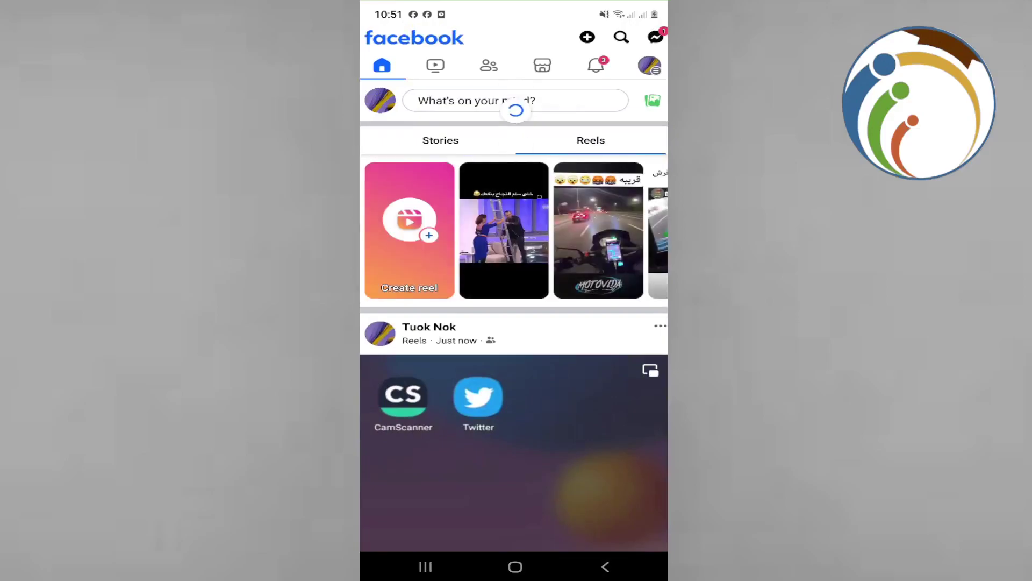
scroll(514, 323, "down", 2)
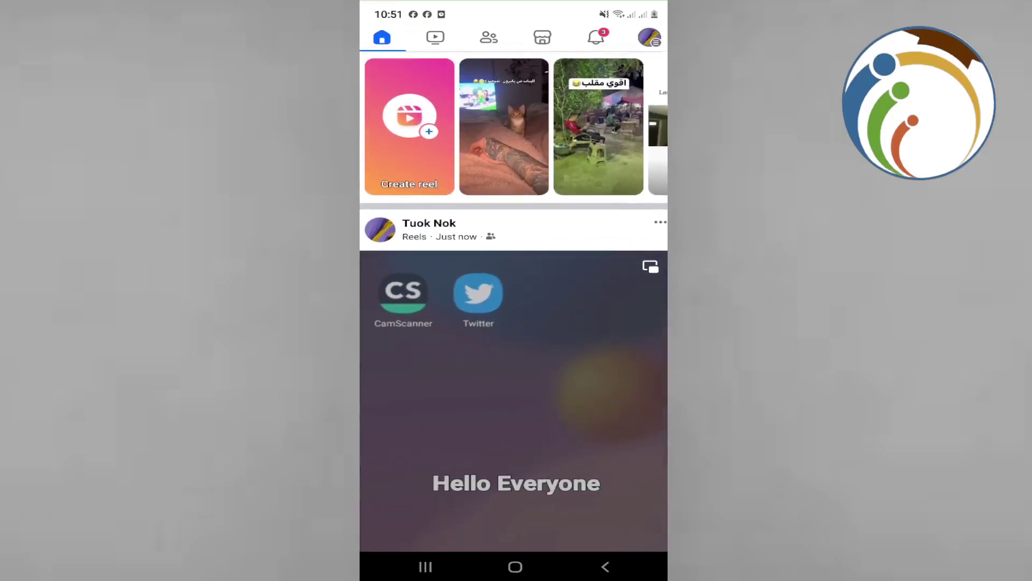
left_click(660, 222)
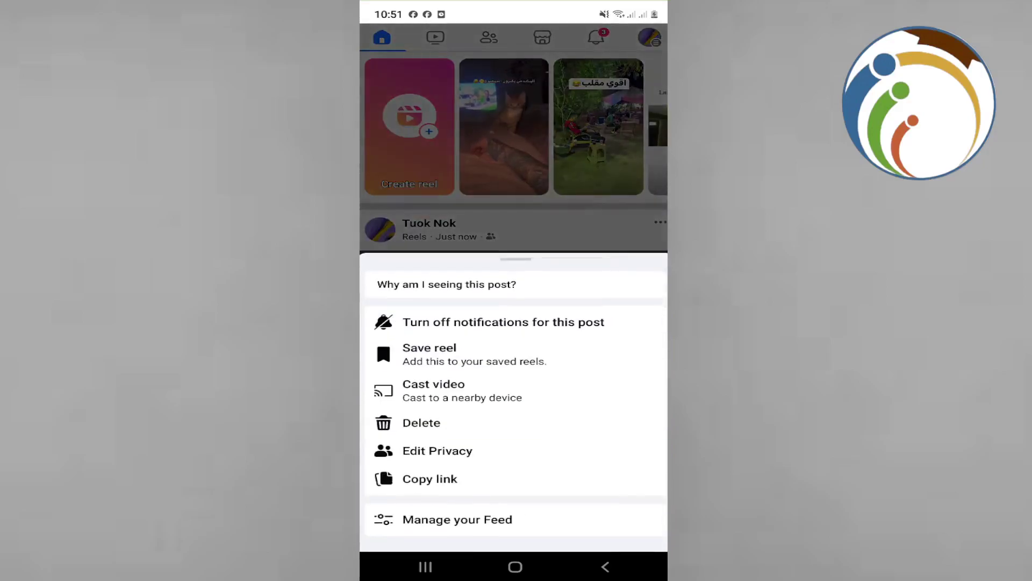
Step: Review the Public and Friends audience options, keep Friends, and exit to the home screen
left_click(438, 450)
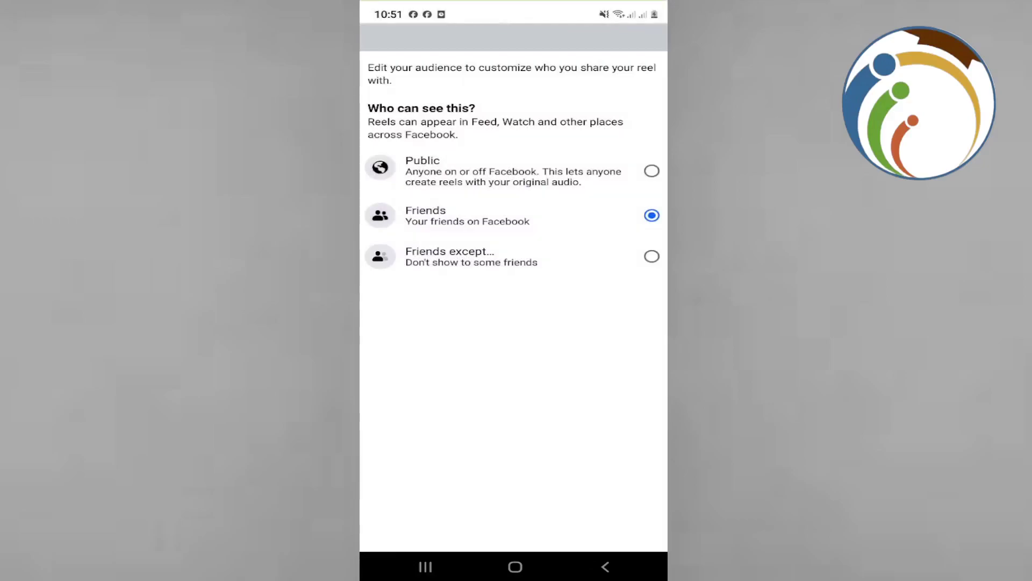
left_click(514, 171)
left_click(514, 256)
left_click(606, 567)
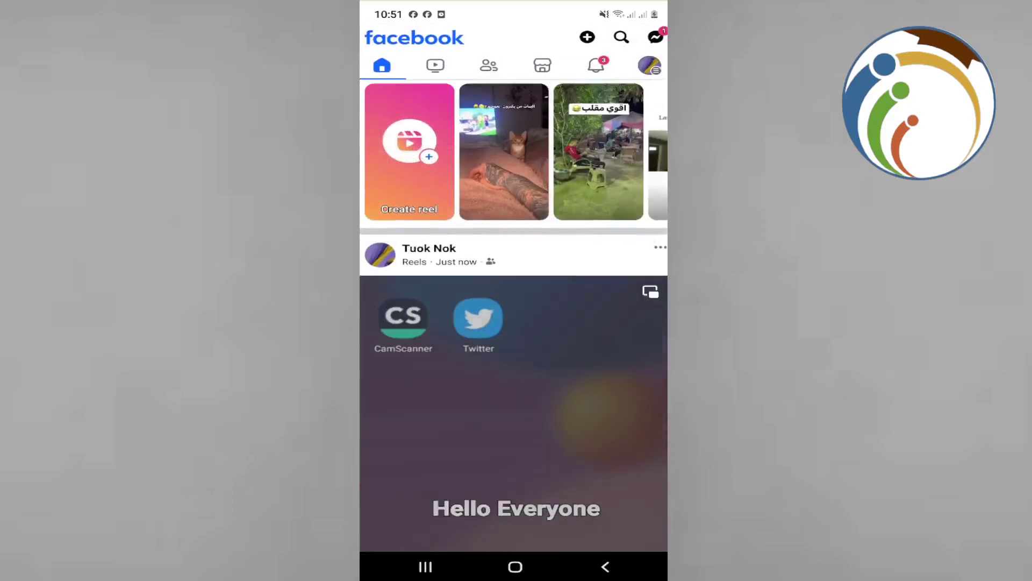
left_click(515, 567)
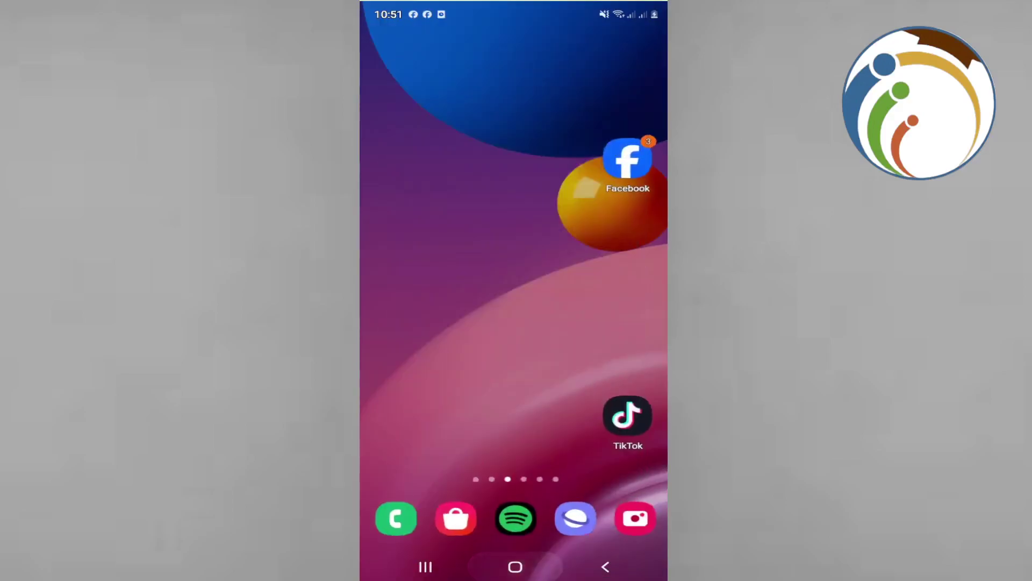